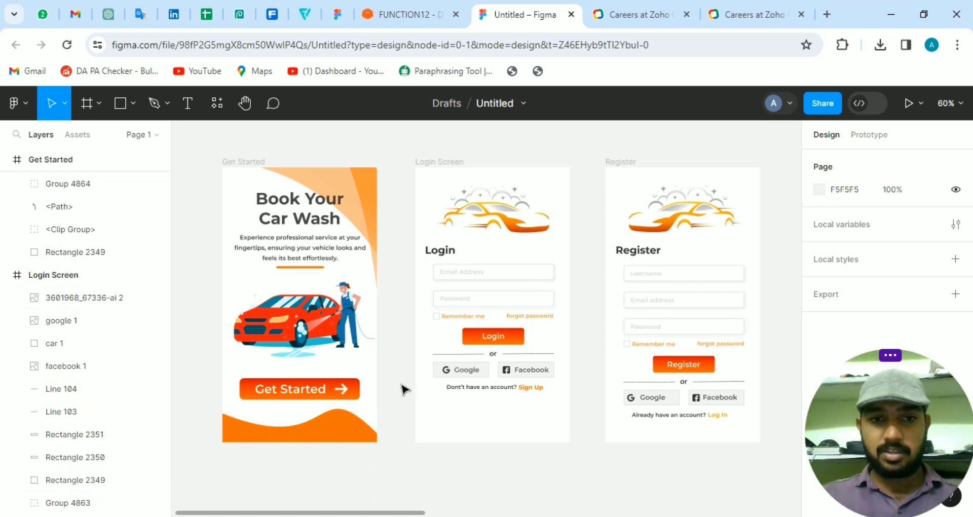
Add an on-click interaction to the Get Started button in prototype mode that navigates to the Login Screen frame
{"action": "left_click", "coordinate": [869, 135]}
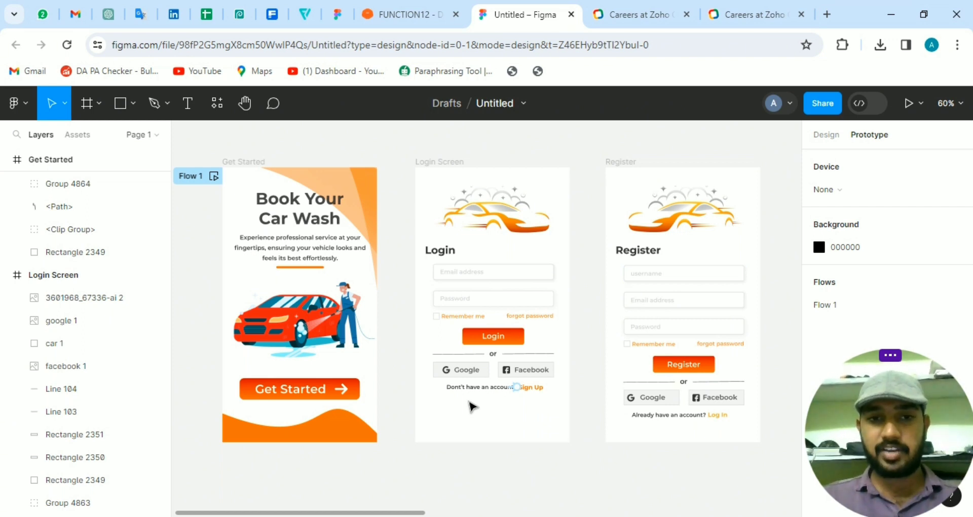
{"action": "left_click", "coordinate": [347, 402]}
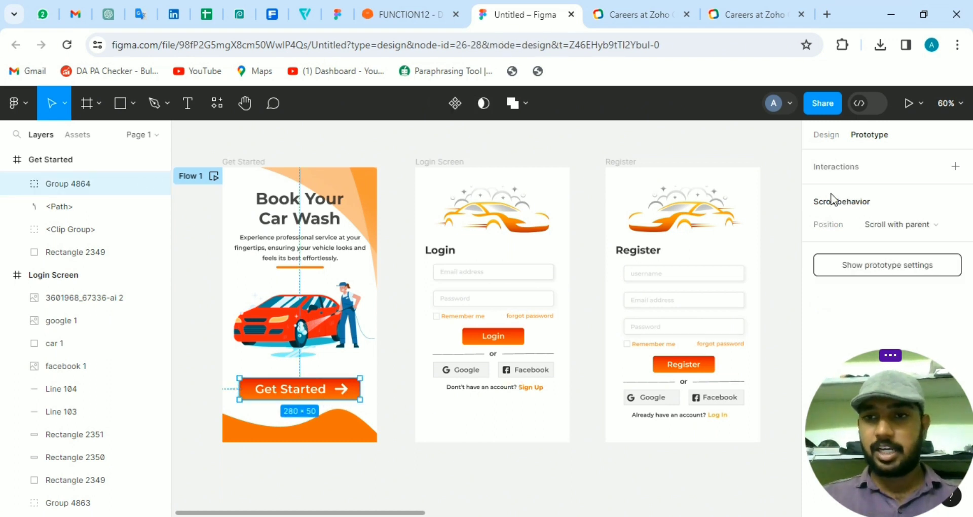
{"action": "left_click", "coordinate": [956, 168]}
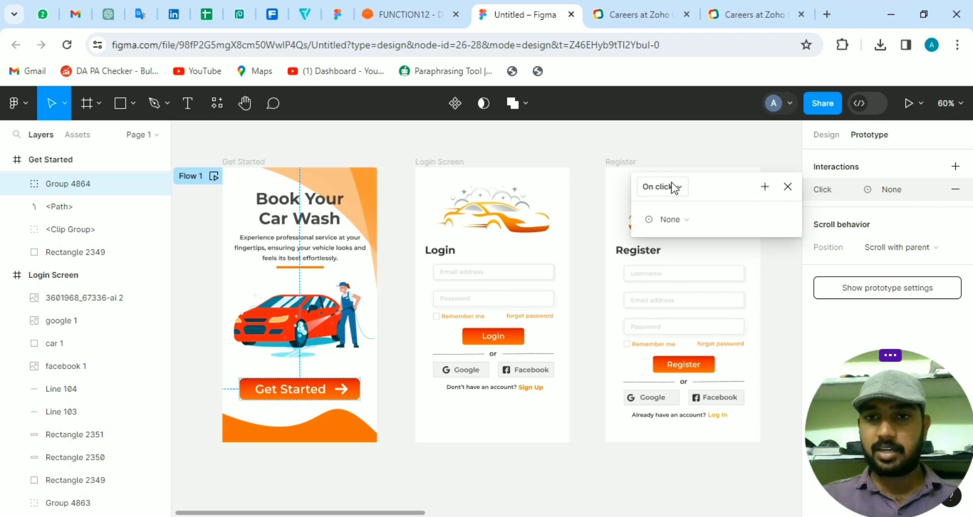
{"action": "left_click", "coordinate": [668, 192]}
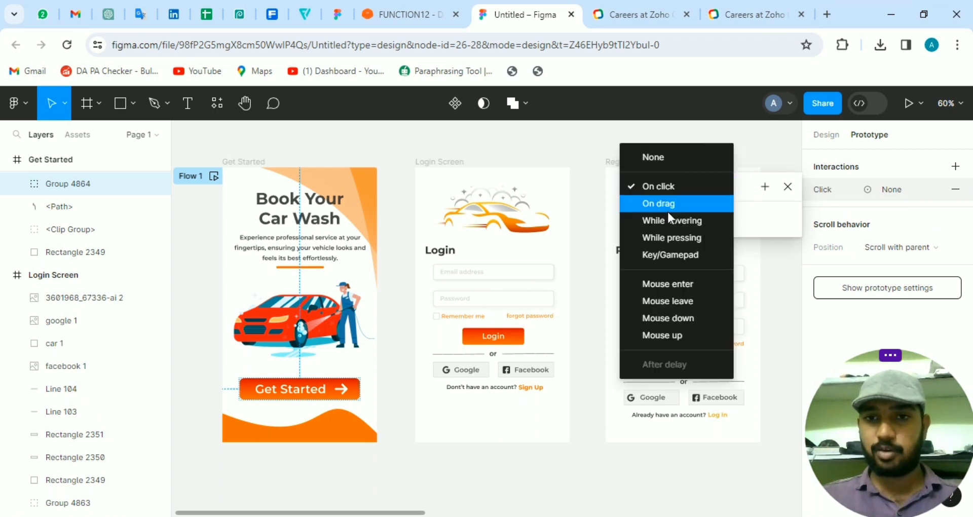
{"action": "left_click", "coordinate": [678, 186]}
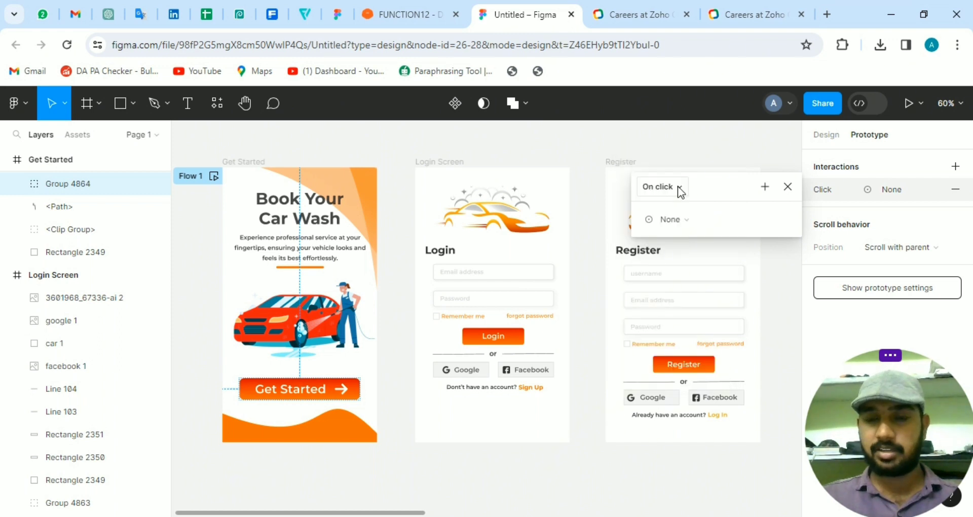
{"action": "left_click", "coordinate": [699, 222]}
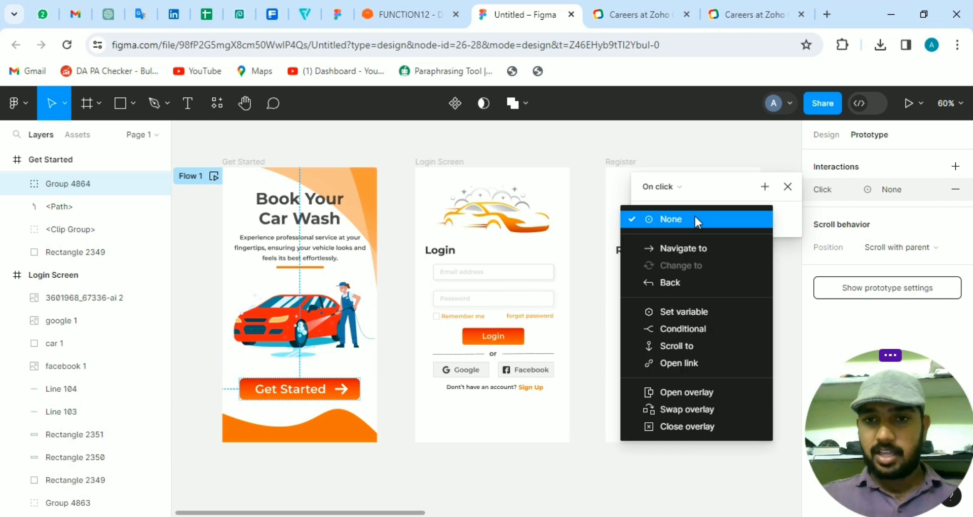
{"action": "left_click", "coordinate": [697, 243]}
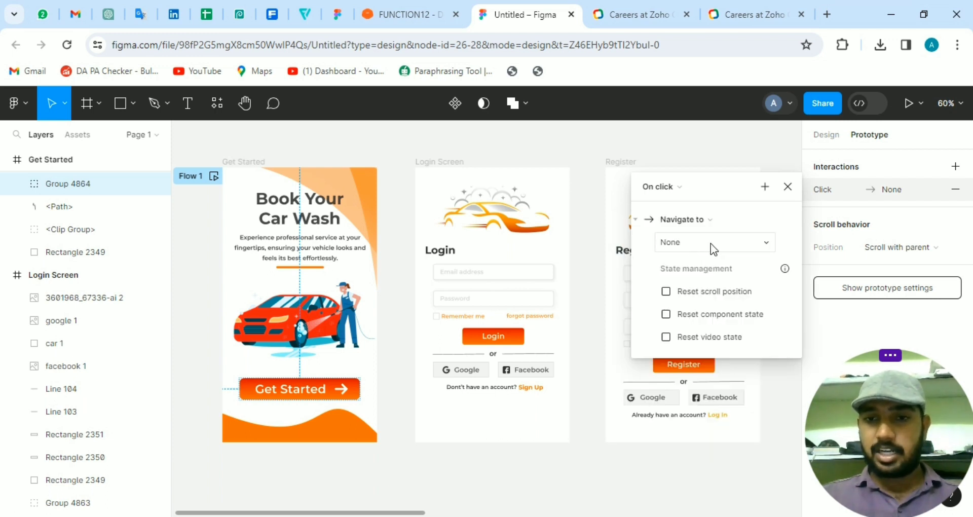
{"action": "left_click", "coordinate": [712, 244]}
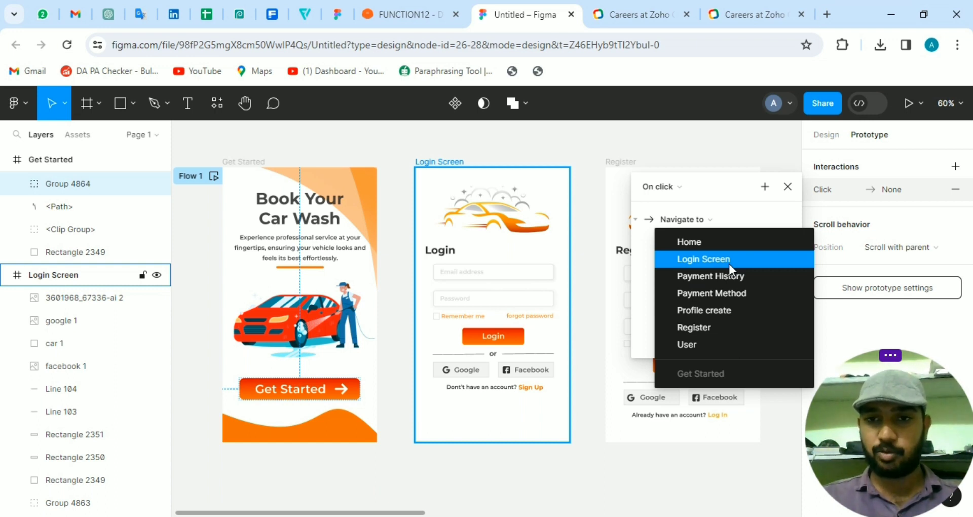
{"action": "left_click", "coordinate": [729, 264]}
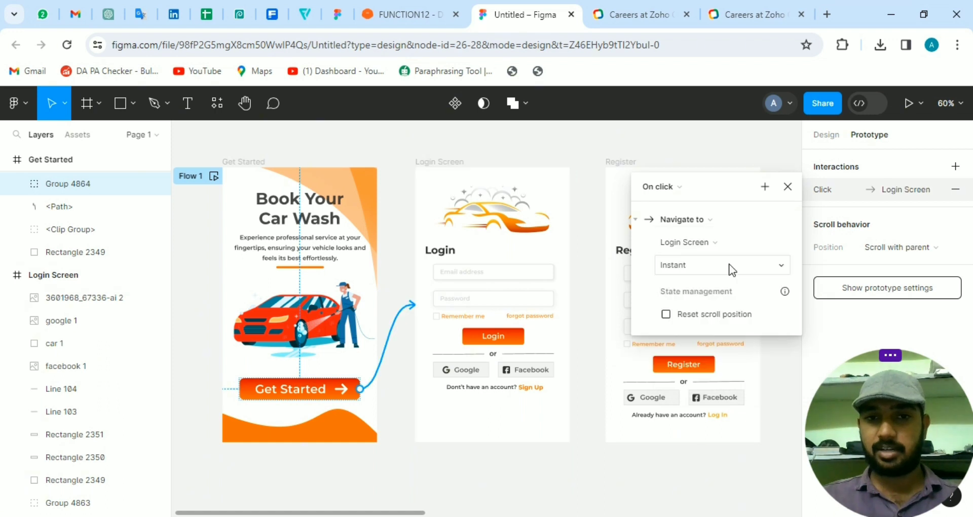
{"action": "left_click", "coordinate": [788, 187]}
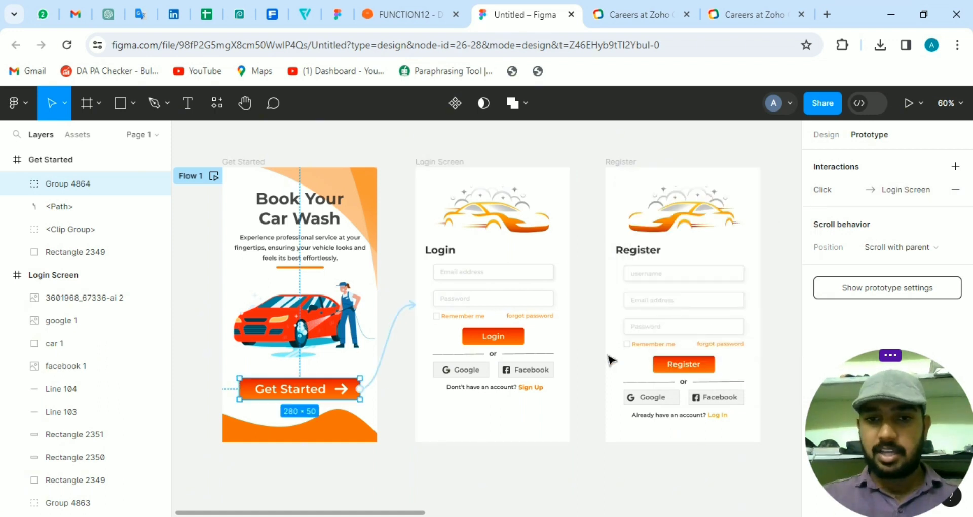
Give the Sign Up text on the Login Screen an on-click interaction that navigates to the Register frame
{"action": "left_click", "coordinate": [535, 388]}
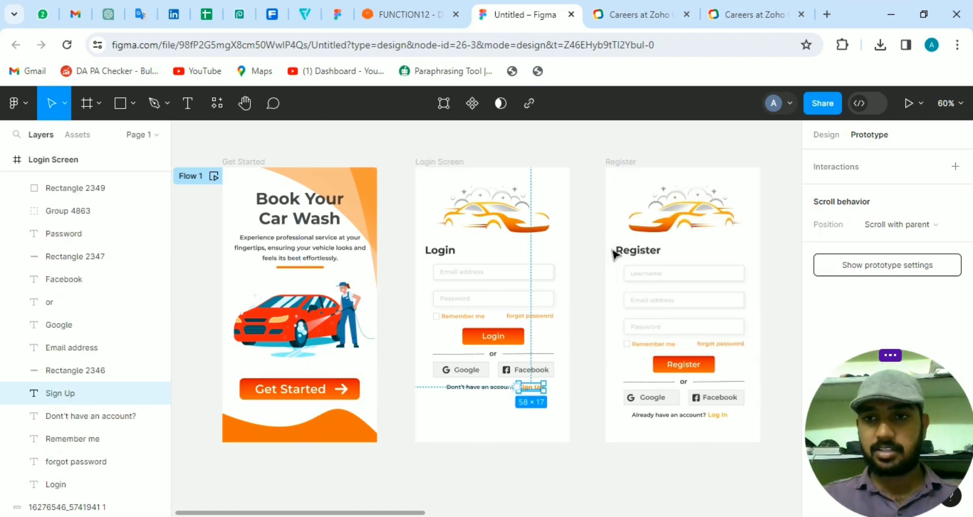
{"action": "left_click", "coordinate": [957, 168]}
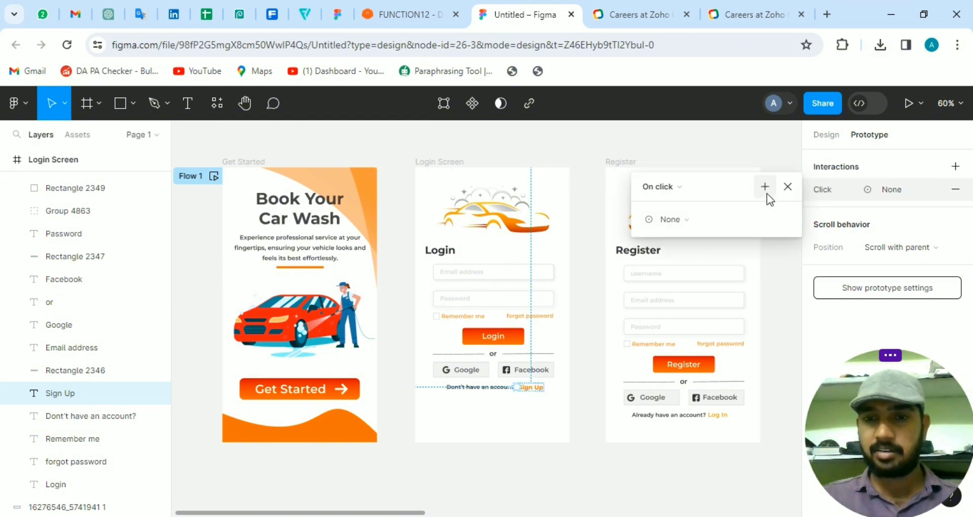
{"action": "left_click", "coordinate": [680, 215]}
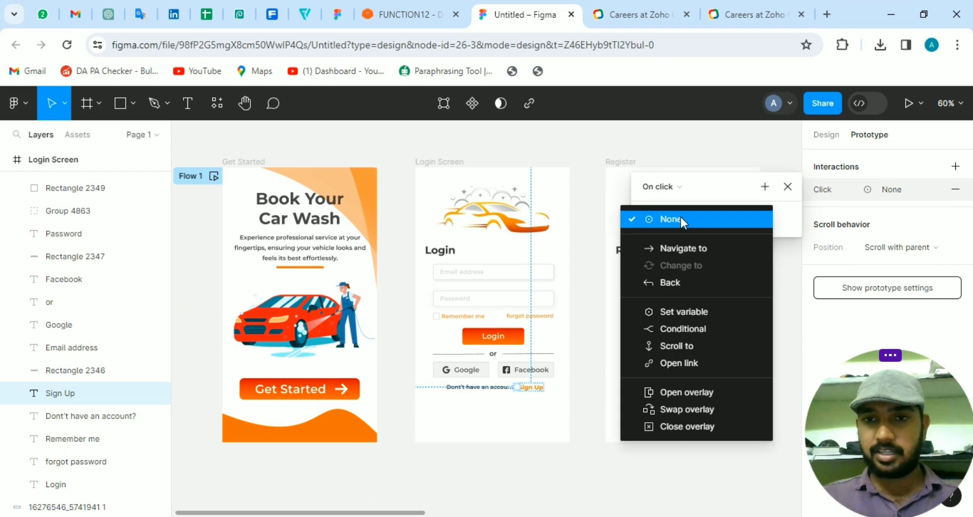
{"action": "left_click", "coordinate": [680, 245]}
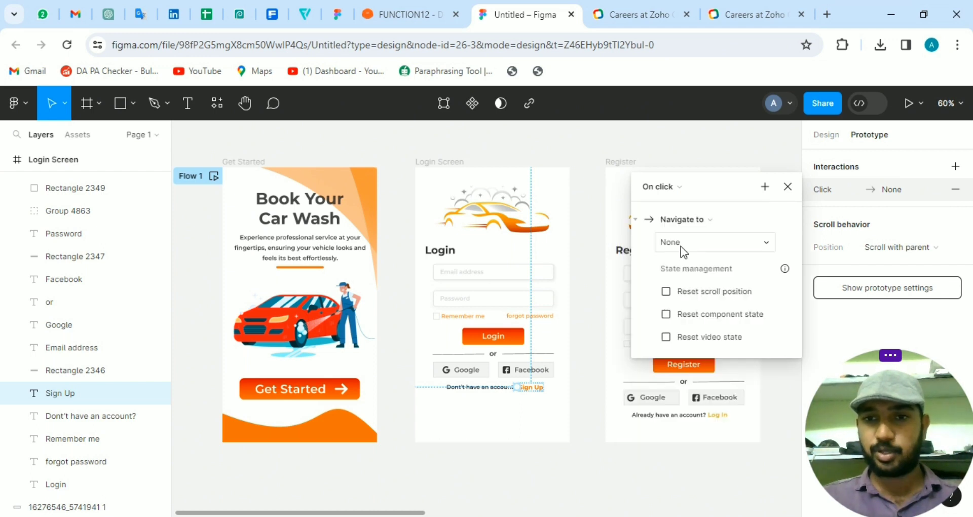
{"action": "left_click", "coordinate": [723, 242]}
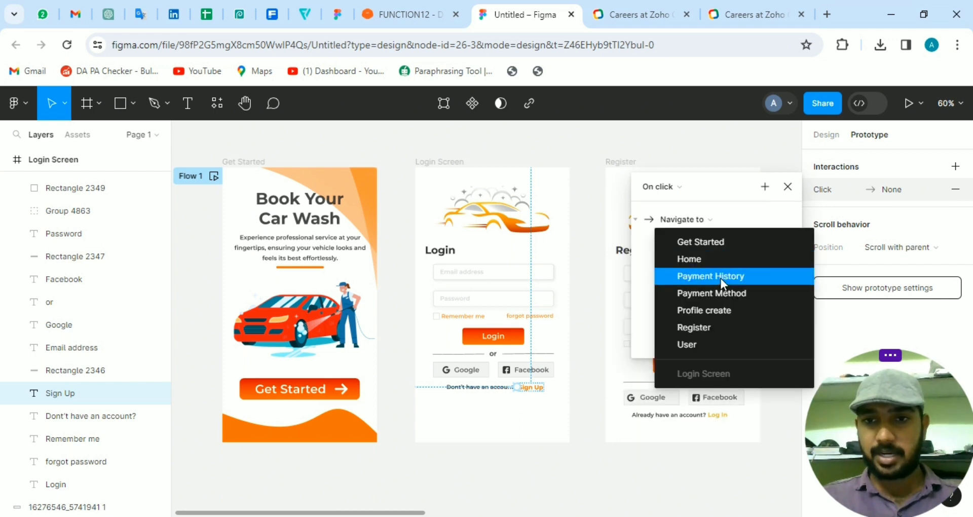
{"action": "left_click", "coordinate": [712, 328]}
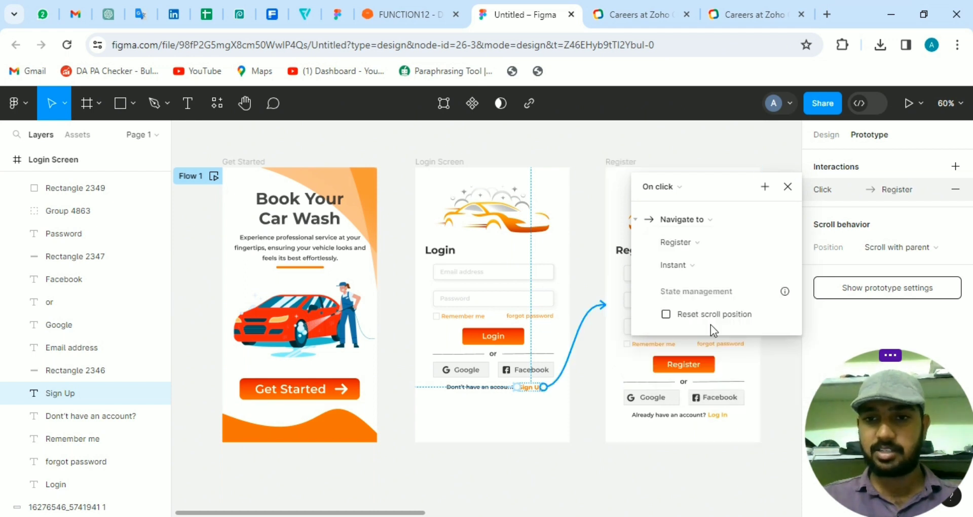
{"action": "left_click", "coordinate": [787, 187]}
Give the Log In text on the Register frame an on-click interaction that navigates to the Login Screen
{"action": "left_click", "coordinate": [725, 417]}
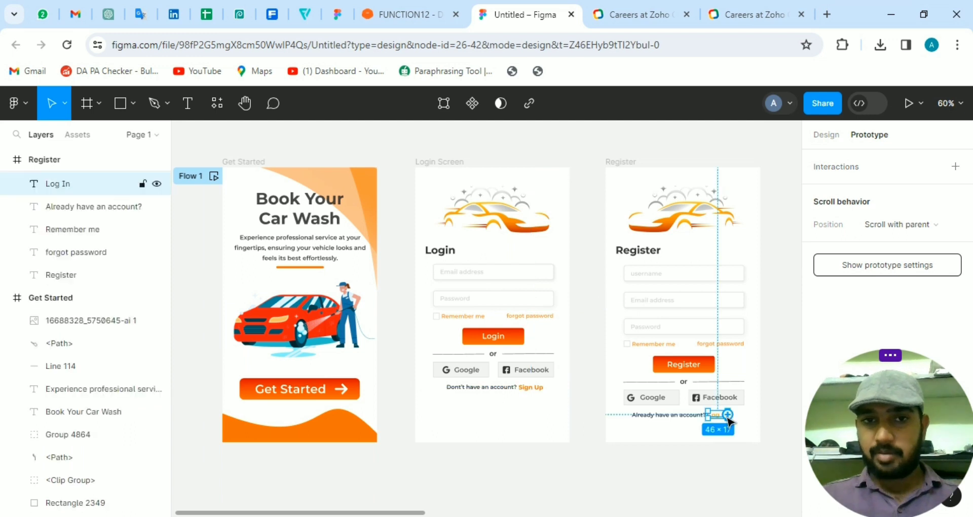
{"action": "left_click", "coordinate": [955, 167]}
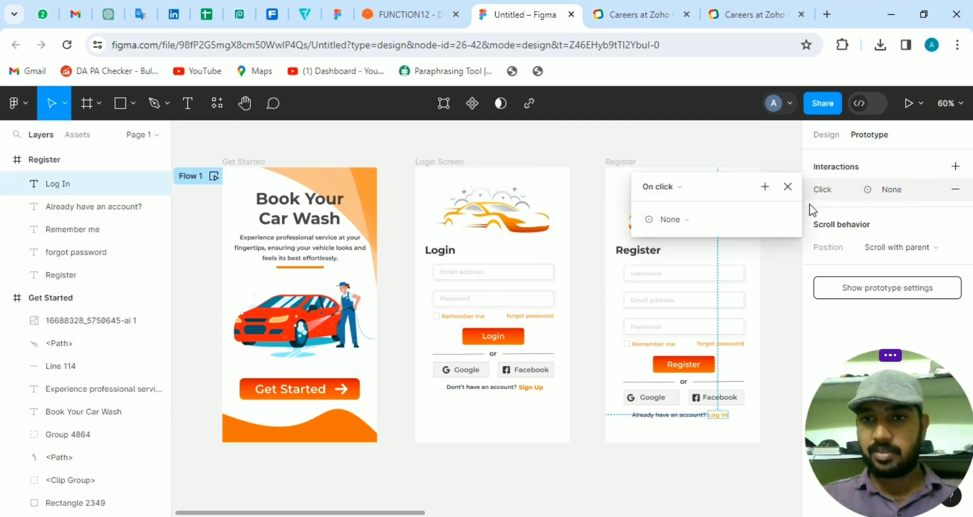
{"action": "left_click", "coordinate": [695, 221]}
{"action": "left_click", "coordinate": [699, 245]}
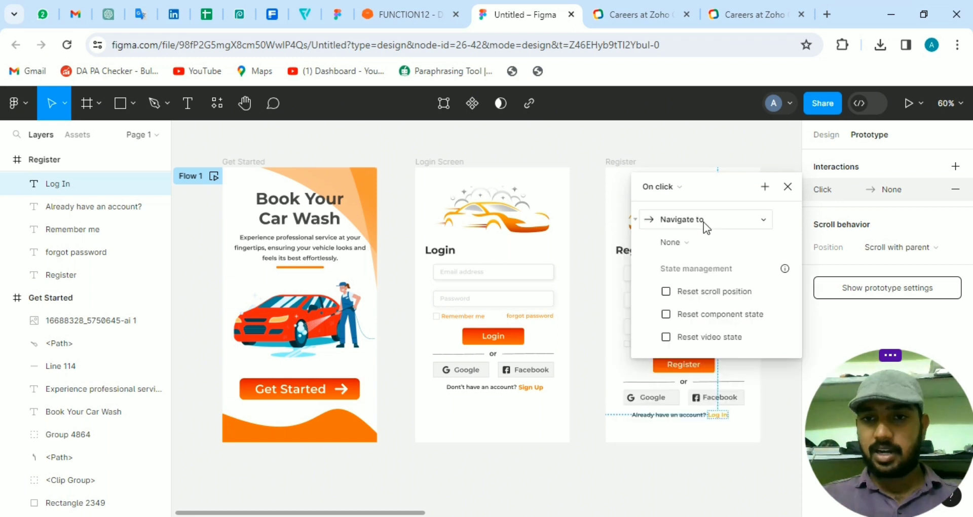
{"action": "left_click", "coordinate": [703, 222]}
{"action": "left_click", "coordinate": [710, 218]}
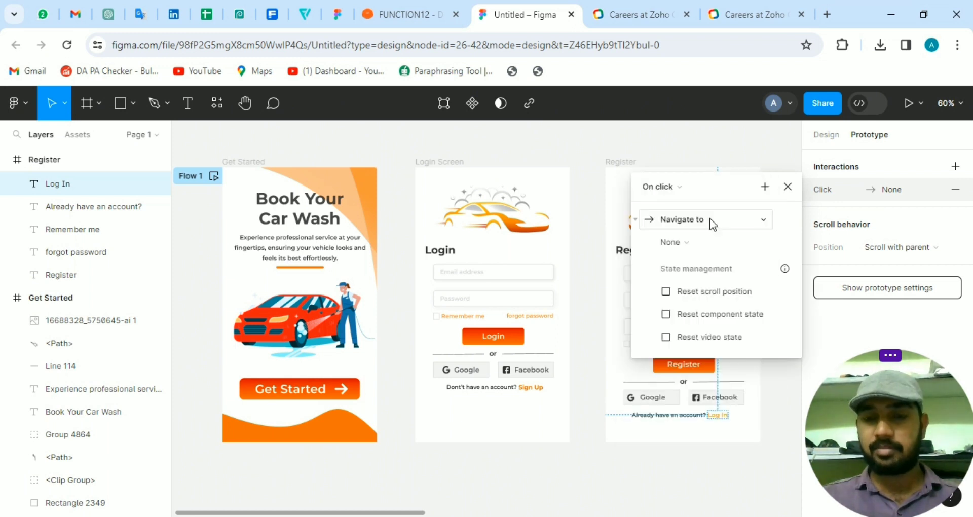
{"action": "left_click", "coordinate": [714, 244]}
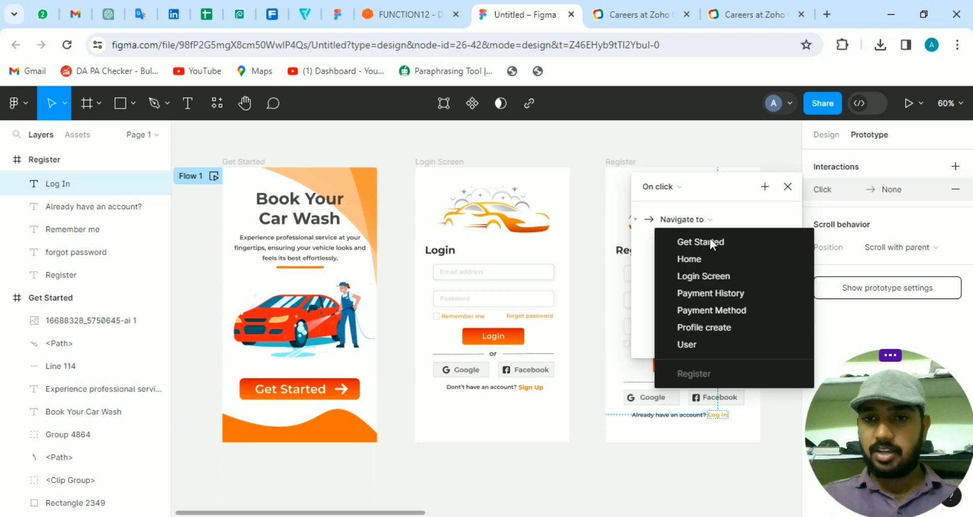
{"action": "left_click", "coordinate": [711, 278]}
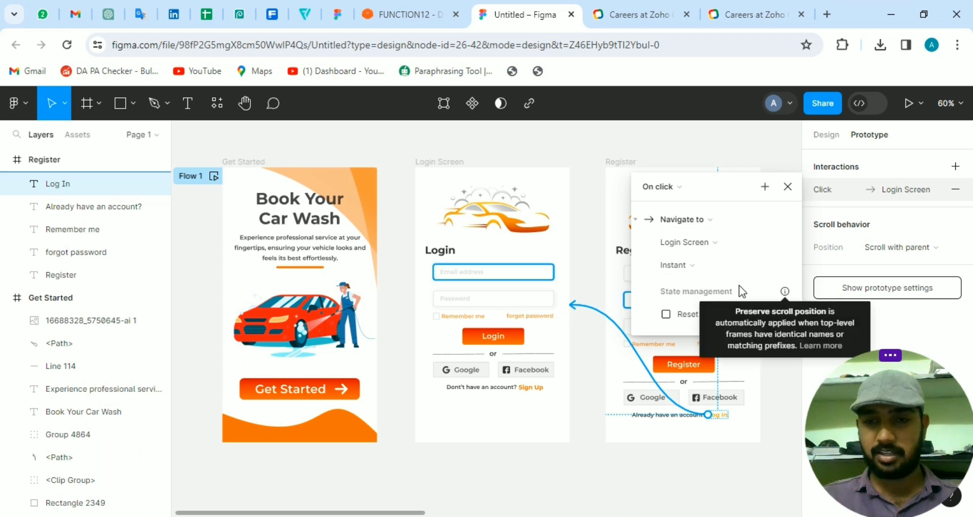
{"action": "left_click", "coordinate": [788, 187]}
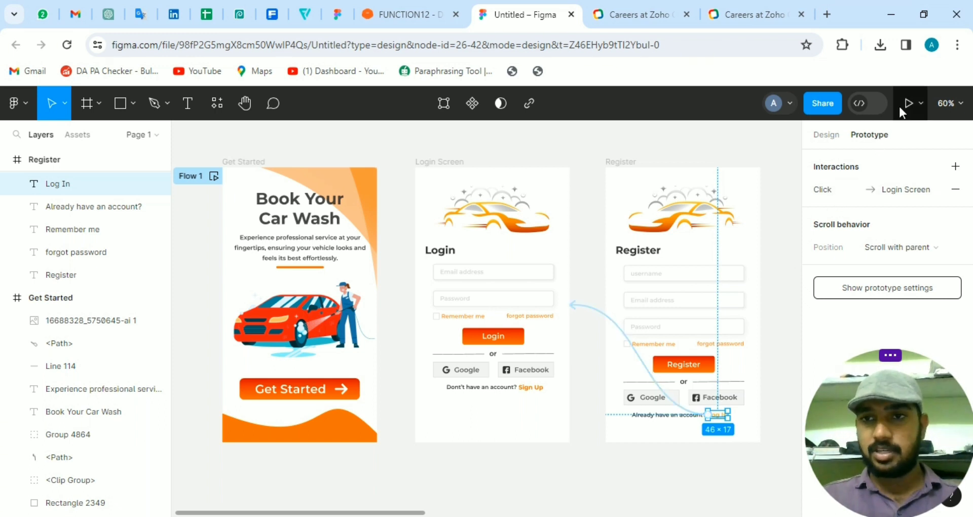
Preview the prototype in an inline window, reposition it on the canvas and load the Get Started frame in it
{"action": "left_click", "coordinate": [917, 106]}
{"action": "left_click", "coordinate": [880, 157]}
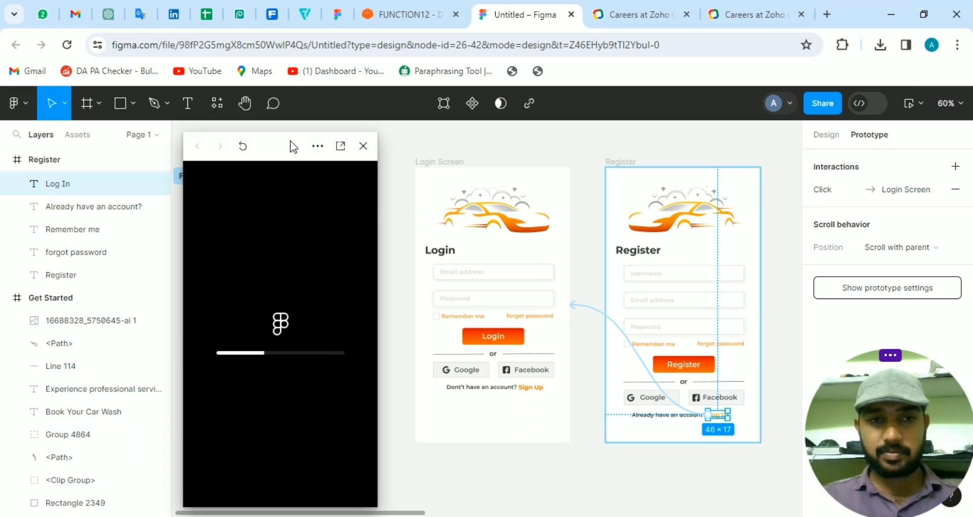
{"action": "left_click_drag", "start_coordinate": [287, 149], "coordinate": [296, 138]}
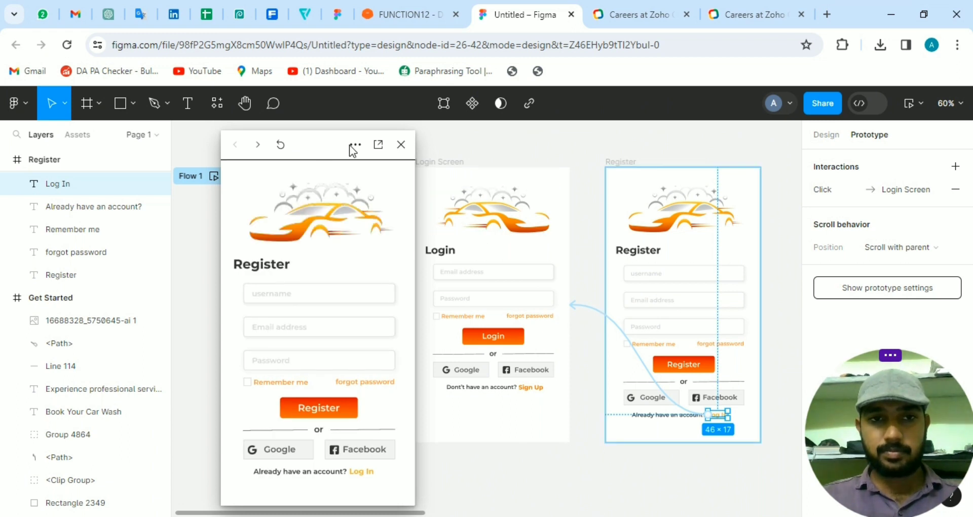
{"action": "left_click_drag", "start_coordinate": [350, 145], "coordinate": [501, 165]}
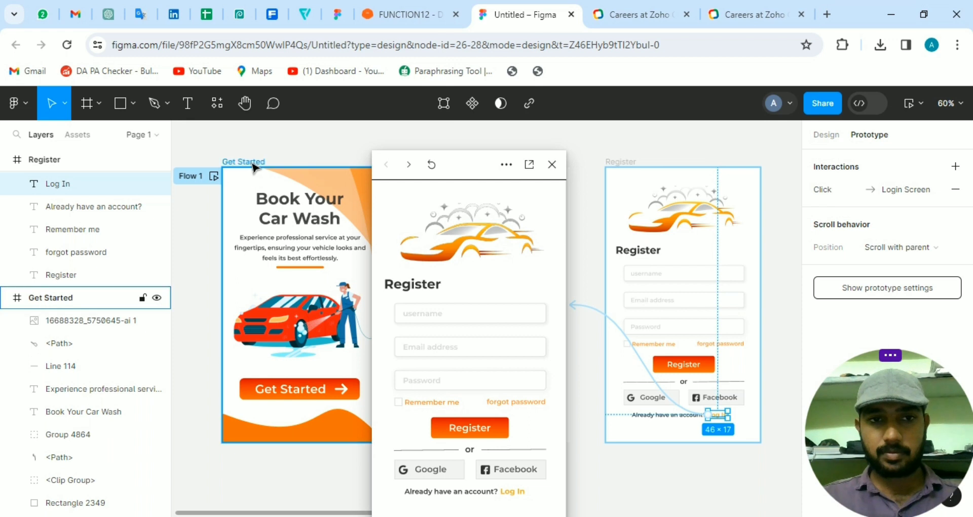
{"action": "left_click", "coordinate": [253, 164]}
{"action": "left_click_drag", "start_coordinate": [472, 169], "coordinate": [309, 123]}
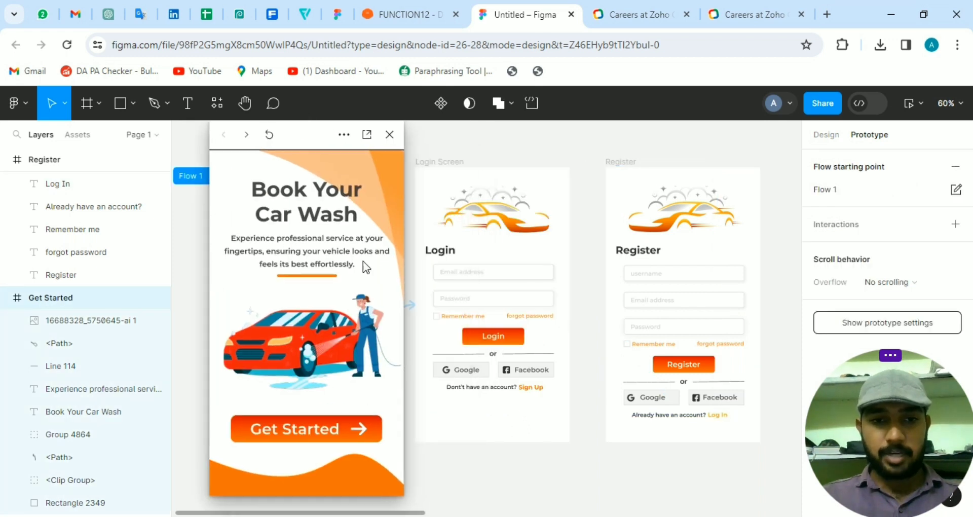
Test the Get Started, Sign Up and Log In links in the prototype preview, and close the preview
{"action": "left_click", "coordinate": [336, 440]}
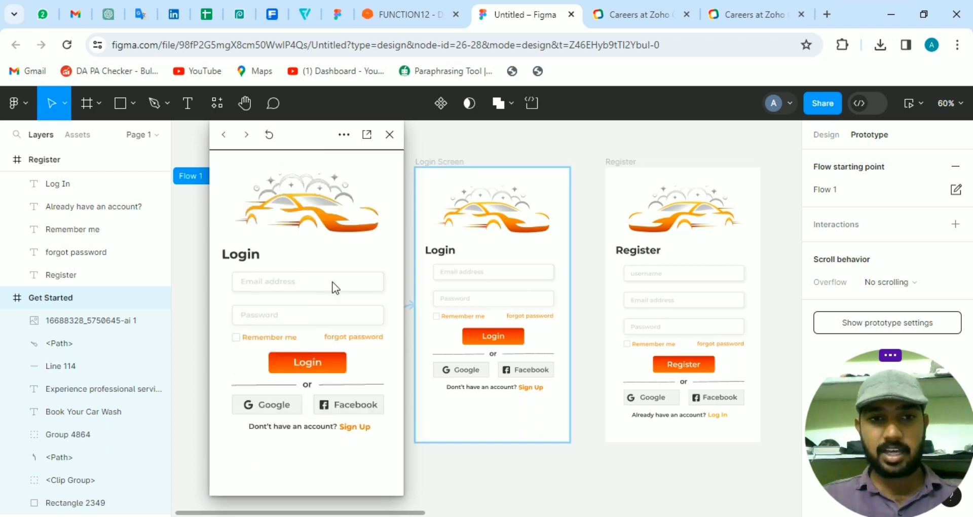
{"action": "left_click", "coordinate": [356, 428]}
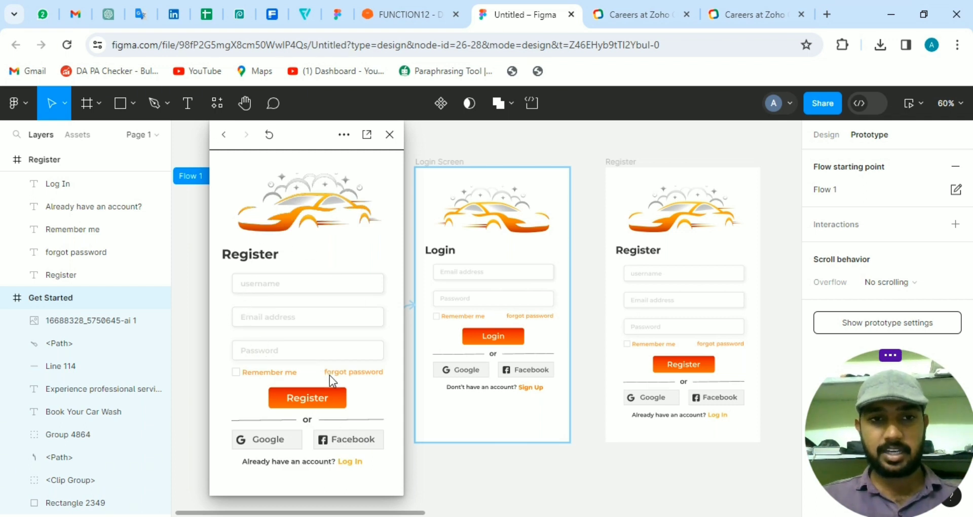
{"action": "left_click", "coordinate": [355, 461]}
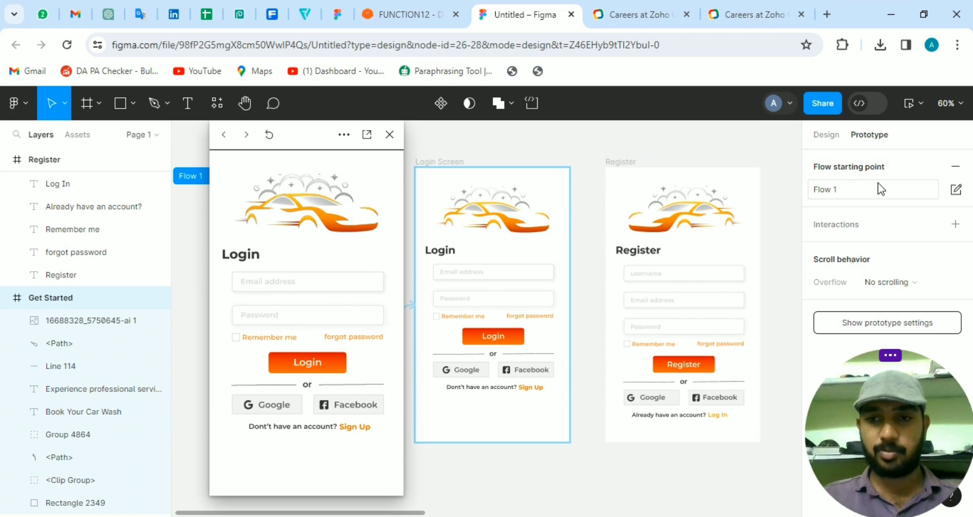
{"action": "left_click", "coordinate": [390, 135]}
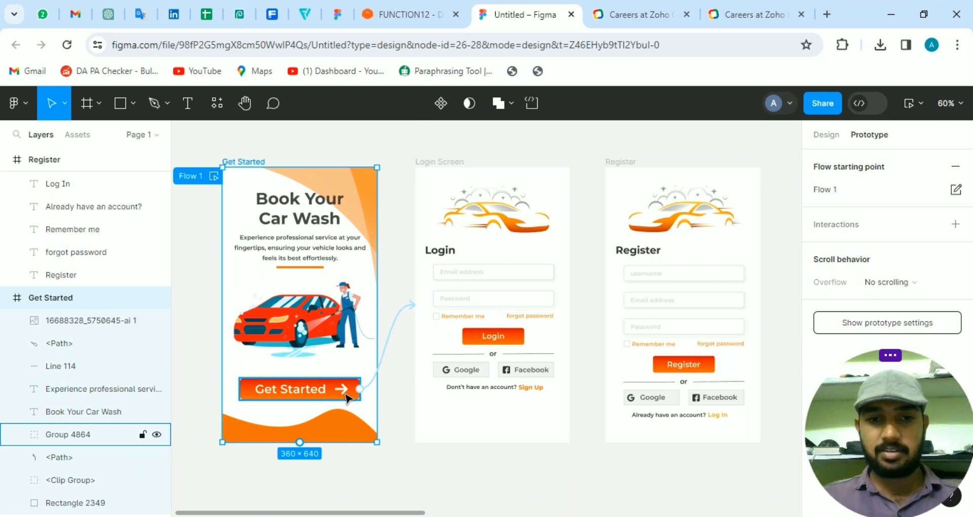
Connect the Login button on the Login Screen to the Get Started frame and review the interaction's details
{"action": "left_click", "coordinate": [500, 336]}
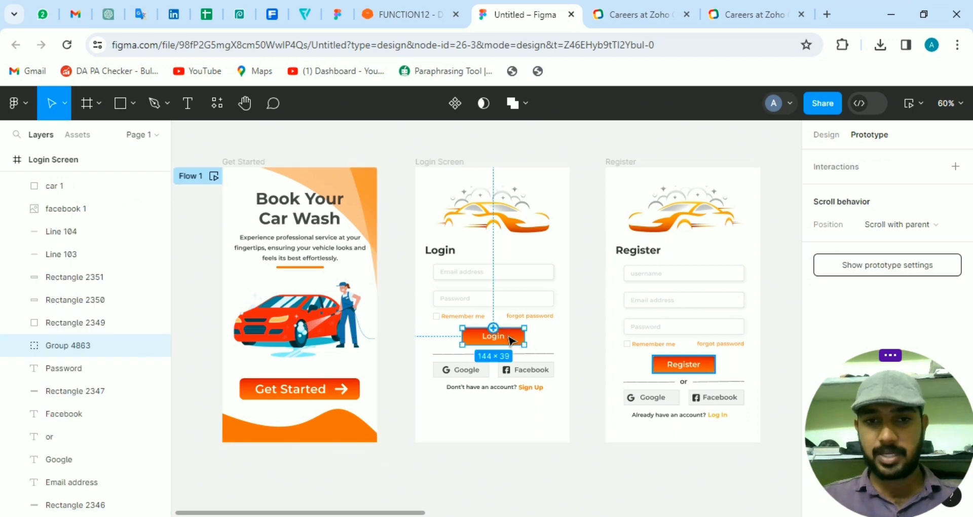
{"action": "left_click_drag", "start_coordinate": [493, 328], "coordinate": [375, 274]}
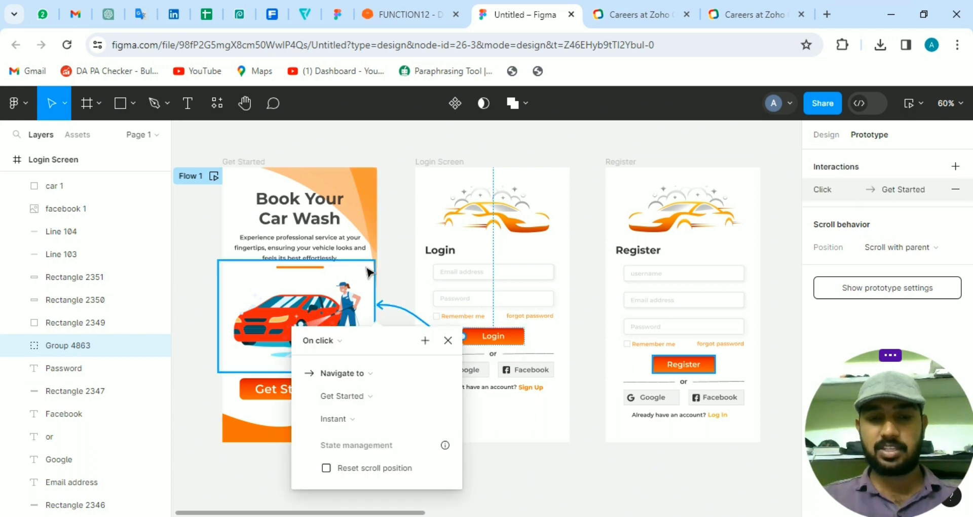
{"action": "left_click", "coordinate": [448, 341]}
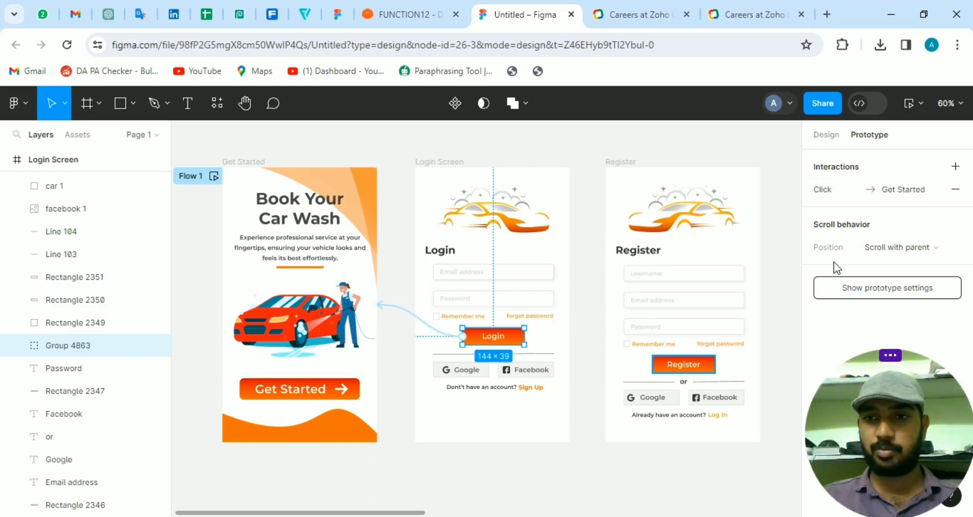
{"action": "left_click", "coordinate": [880, 193]}
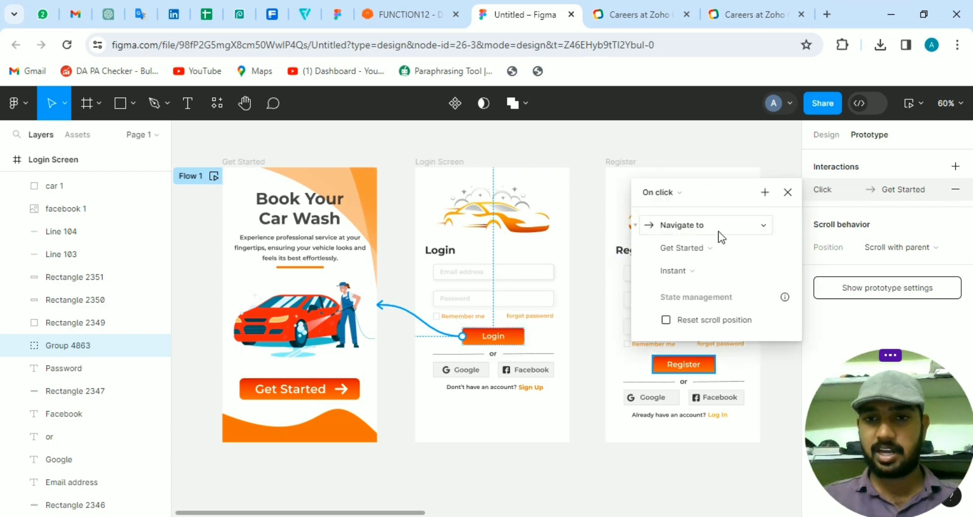
{"action": "left_click", "coordinate": [788, 192]}
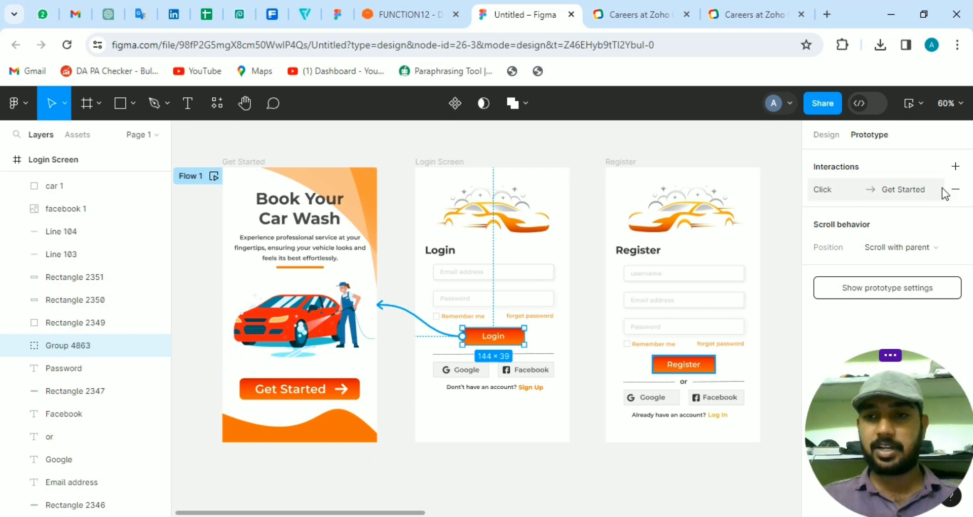